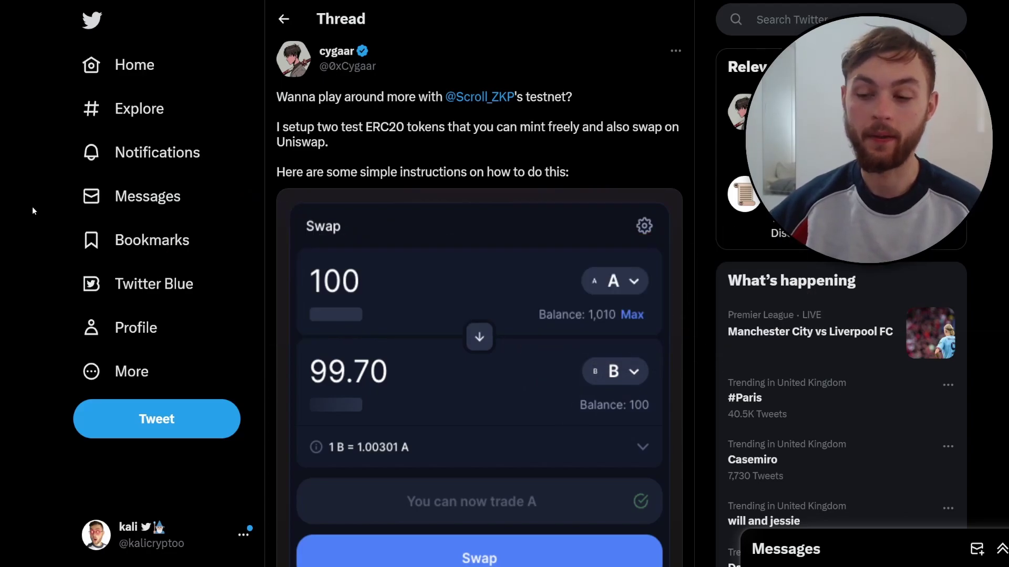
# Scroll through the tweet thread's Swap instructions image
pyautogui.scroll(1, 59, 189)
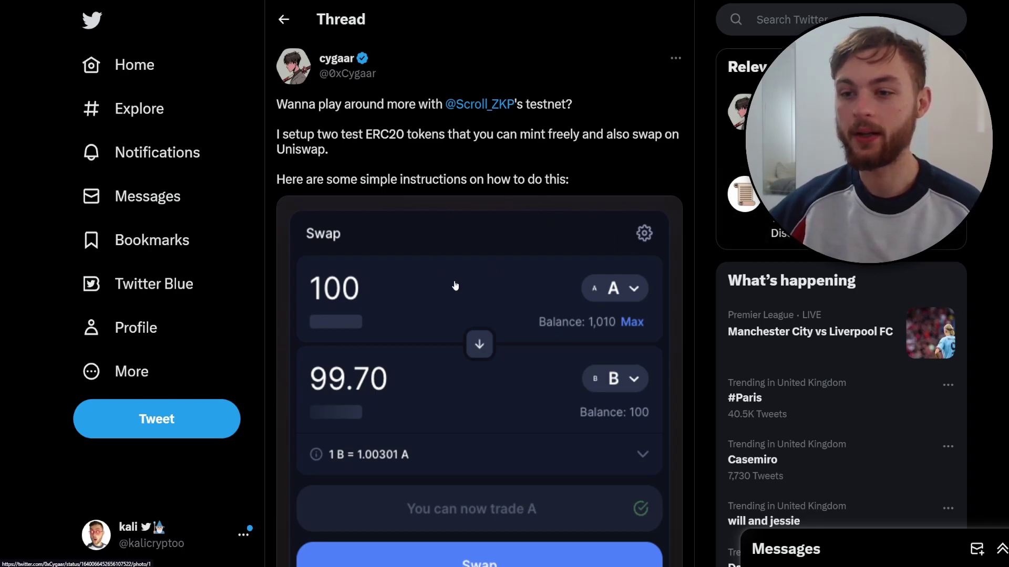
pyautogui.scroll(-2, 525, 242)
pyautogui.scroll(-2, 551, 258)
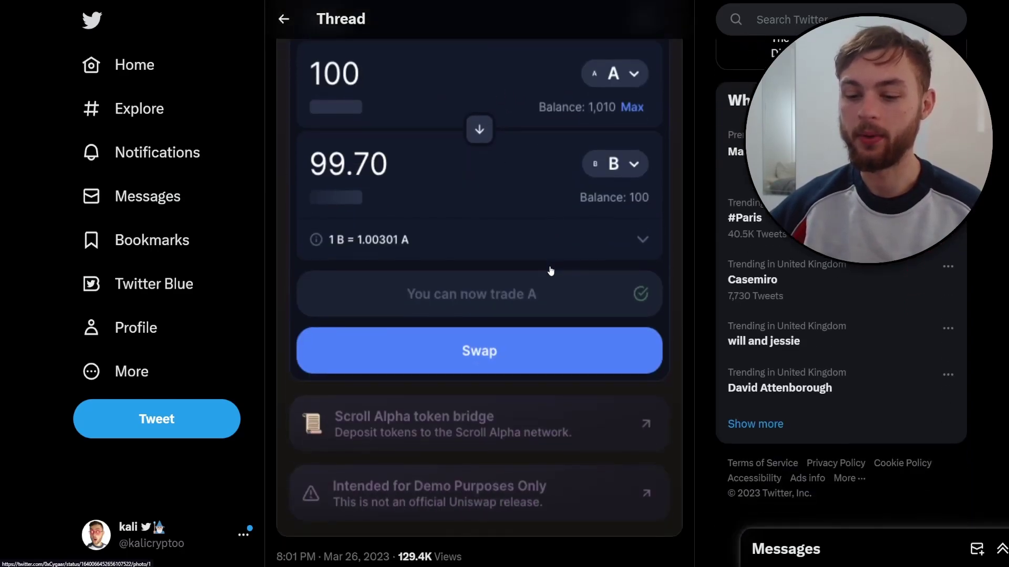
pyautogui.scroll(-2, 550, 271)
pyautogui.scroll(-3, 550, 271)
pyautogui.scroll(4, 550, 272)
pyautogui.scroll(1, 550, 272)
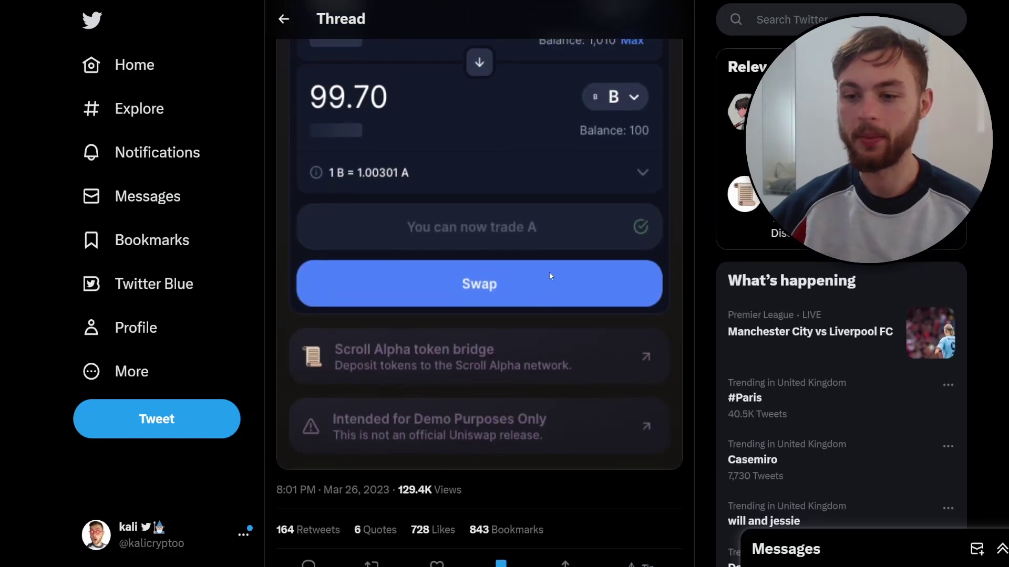
pyautogui.scroll(3, 549, 273)
pyautogui.scroll(1, 550, 276)
pyautogui.scroll(1, 552, 278)
pyautogui.scroll(-1, 554, 288)
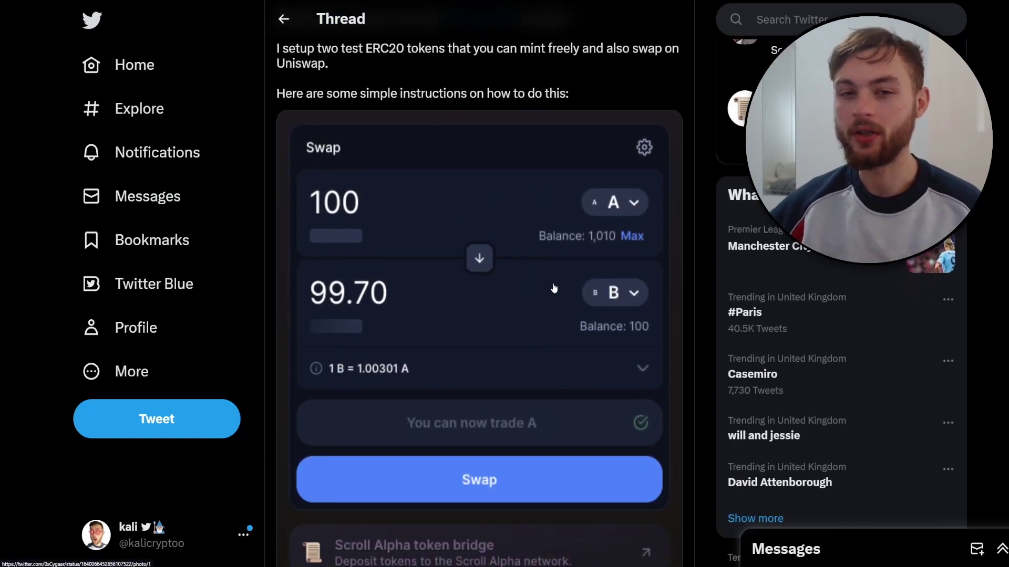
pyautogui.scroll(-1, 648, 286)
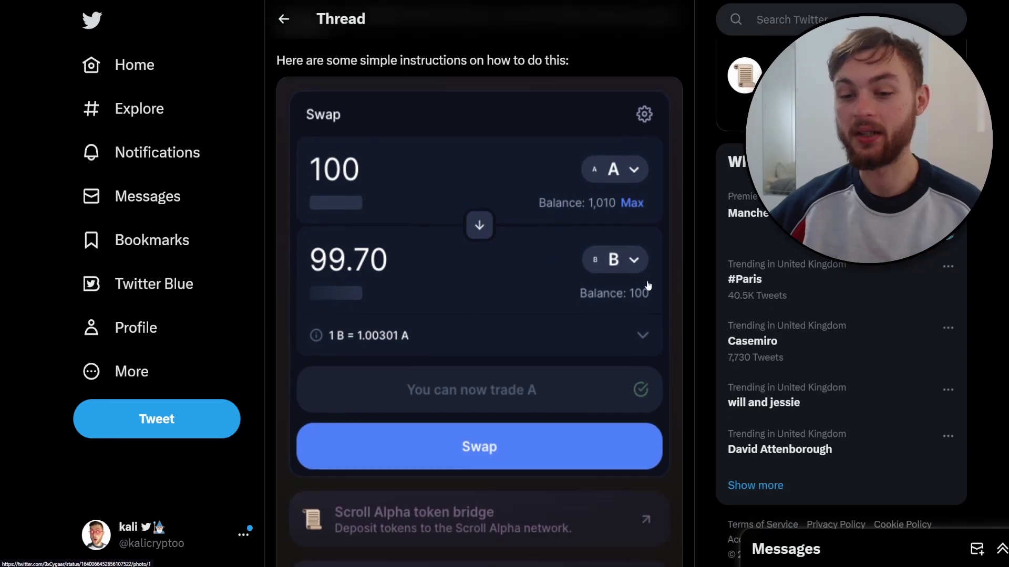
pyautogui.scroll(2, 648, 287)
pyautogui.scroll(1, 648, 286)
pyautogui.scroll(-3, 647, 286)
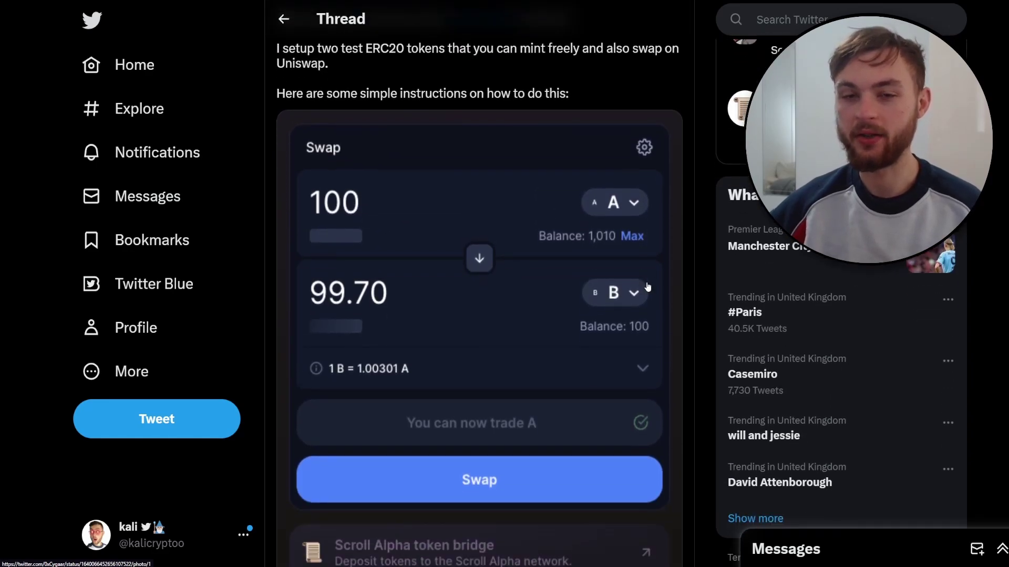
pyautogui.scroll(1, 647, 286)
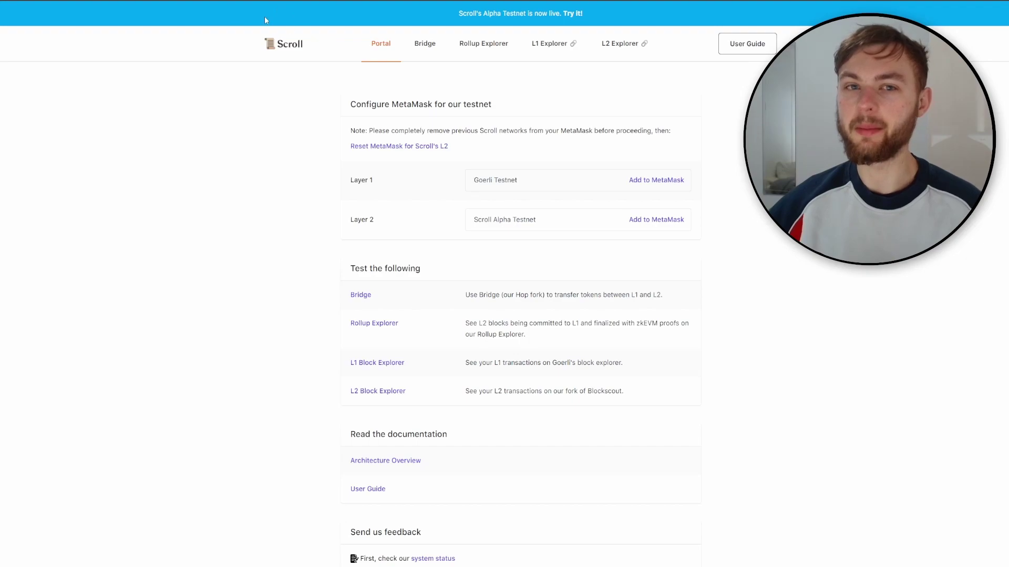
# Open the Scroll Portal bridge, reverse it to Scroll Alpha → Goerli, then return to Twitter
pyautogui.click(364, 296)
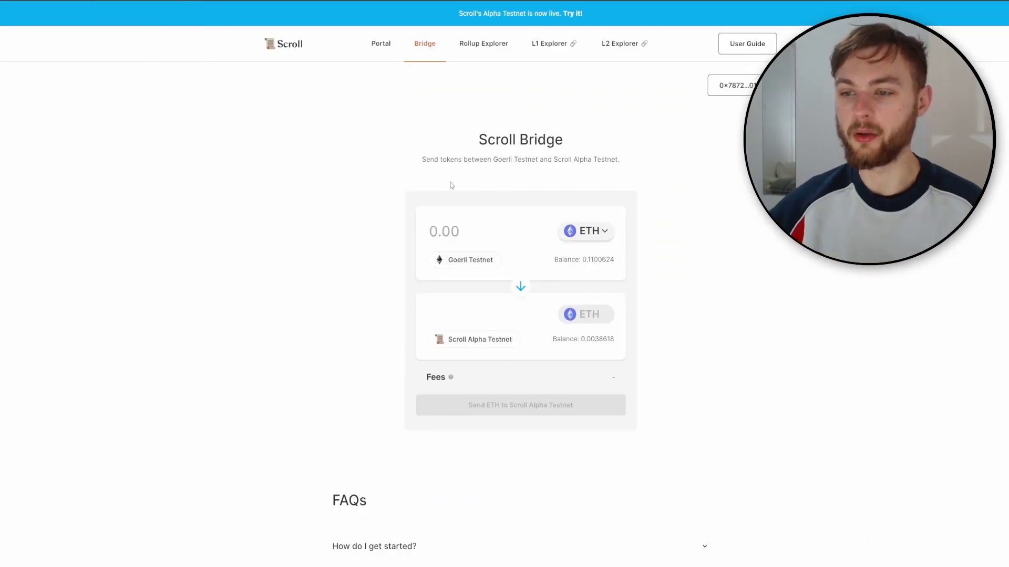
pyautogui.click(484, 229)
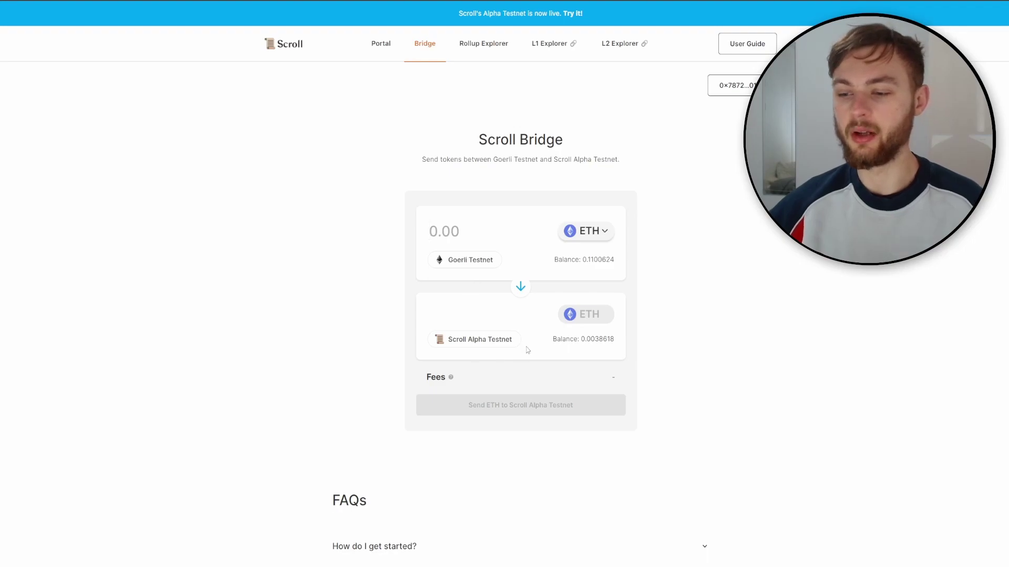
pyautogui.click(520, 286)
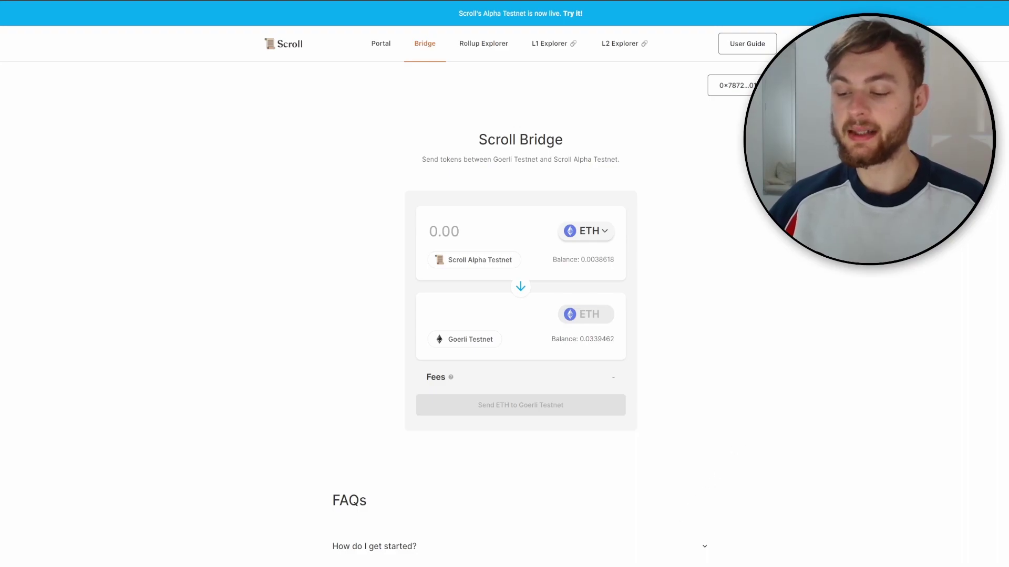
pyautogui.click(494, 536)
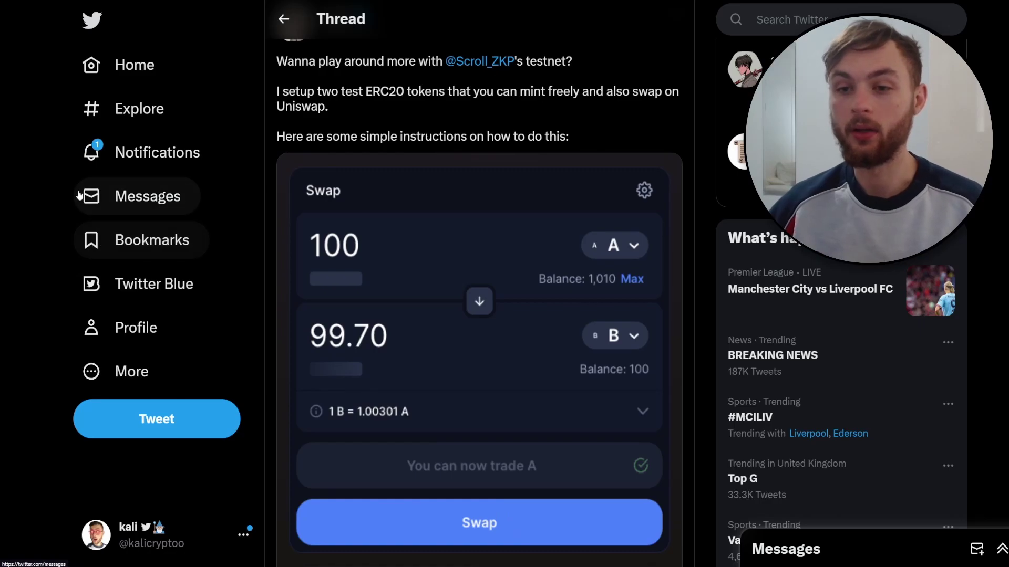
# Scroll down the thread to the Contract Address Details reply
pyautogui.scroll(1, 79, 195)
pyautogui.scroll(-2, 79, 196)
pyautogui.scroll(-2, 36, 182)
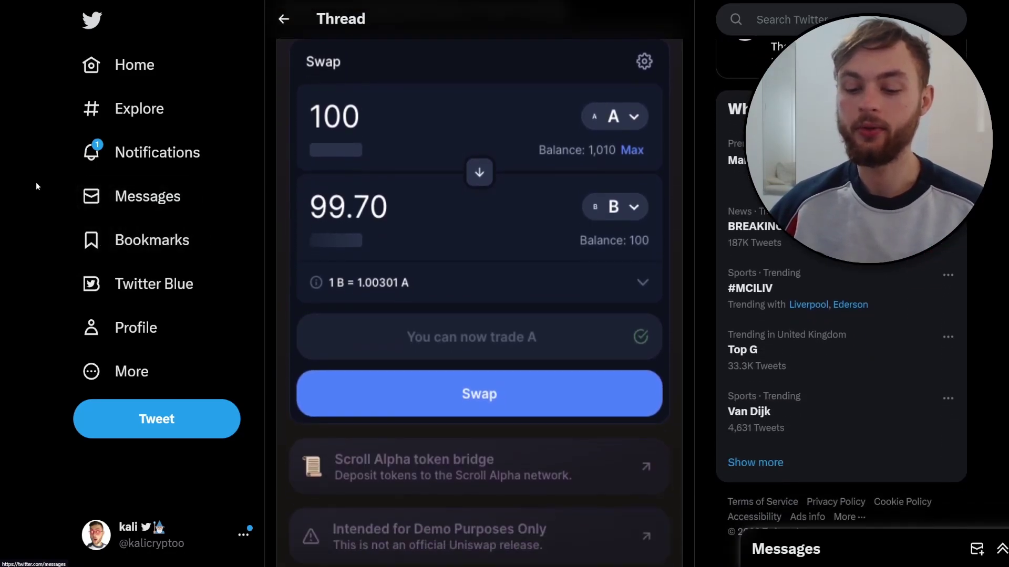
pyautogui.scroll(4, 26, 181)
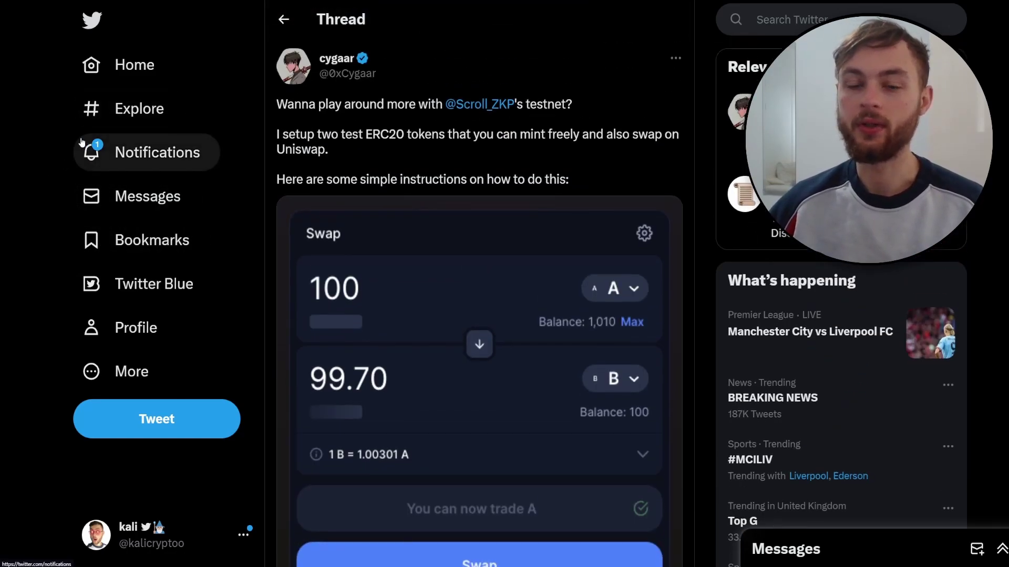
pyautogui.scroll(-1, 57, 151)
pyautogui.scroll(-2, 57, 149)
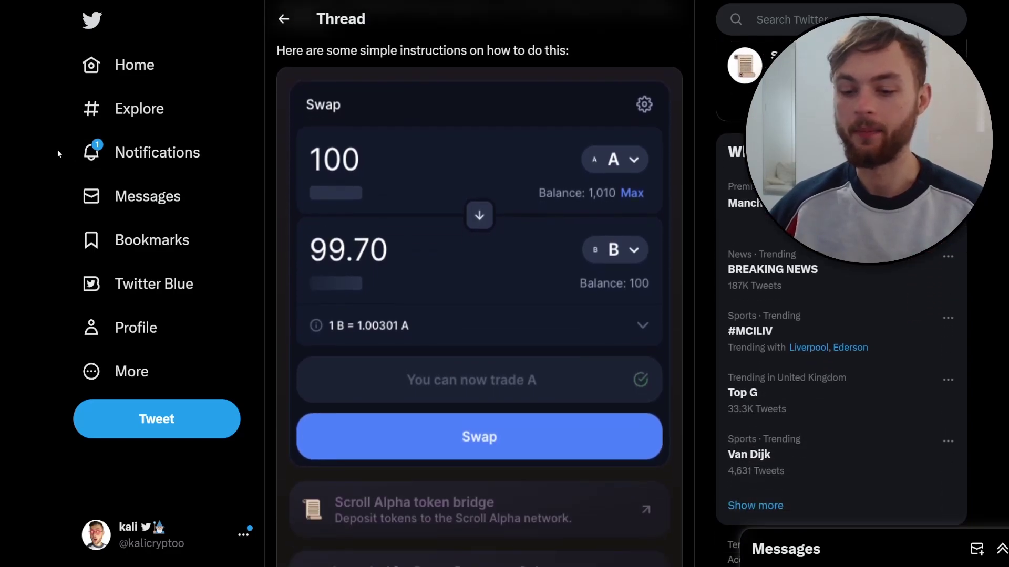
pyautogui.scroll(-3, 58, 149)
pyautogui.scroll(-3, 58, 149)
pyautogui.scroll(8, 254, 209)
pyautogui.scroll(1, 345, 217)
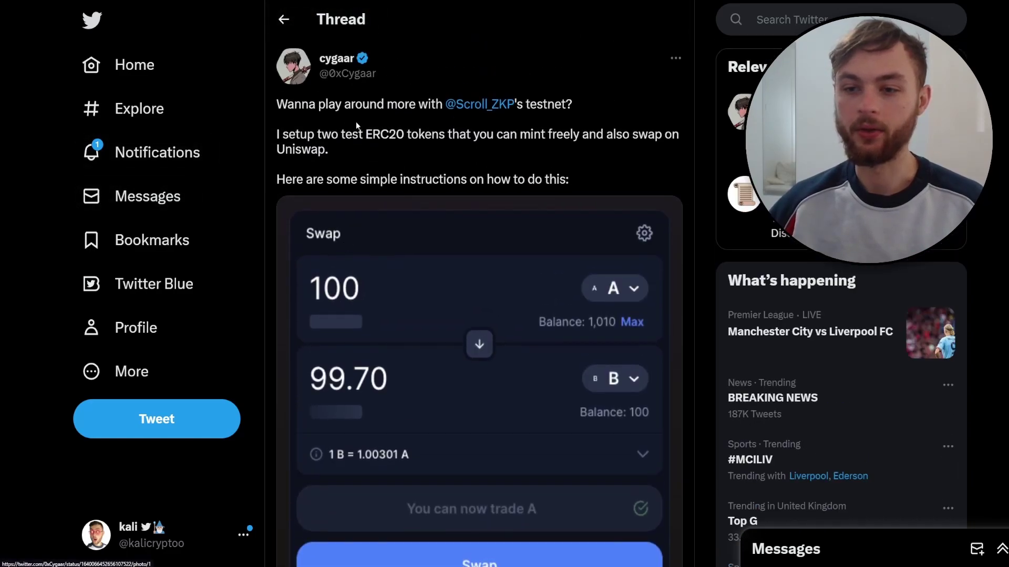
pyautogui.scroll(-4, 432, 153)
pyautogui.scroll(-8, 431, 226)
pyautogui.scroll(-7, 431, 225)
pyautogui.scroll(-2, 431, 225)
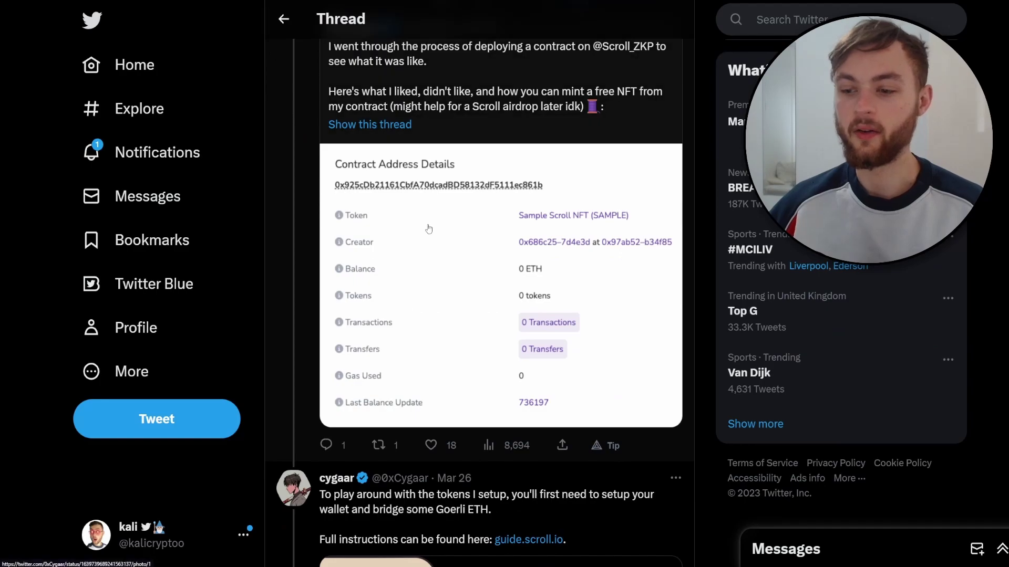
pyautogui.scroll(-4, 431, 226)
pyautogui.scroll(-3, 432, 231)
pyautogui.scroll(-3, 434, 238)
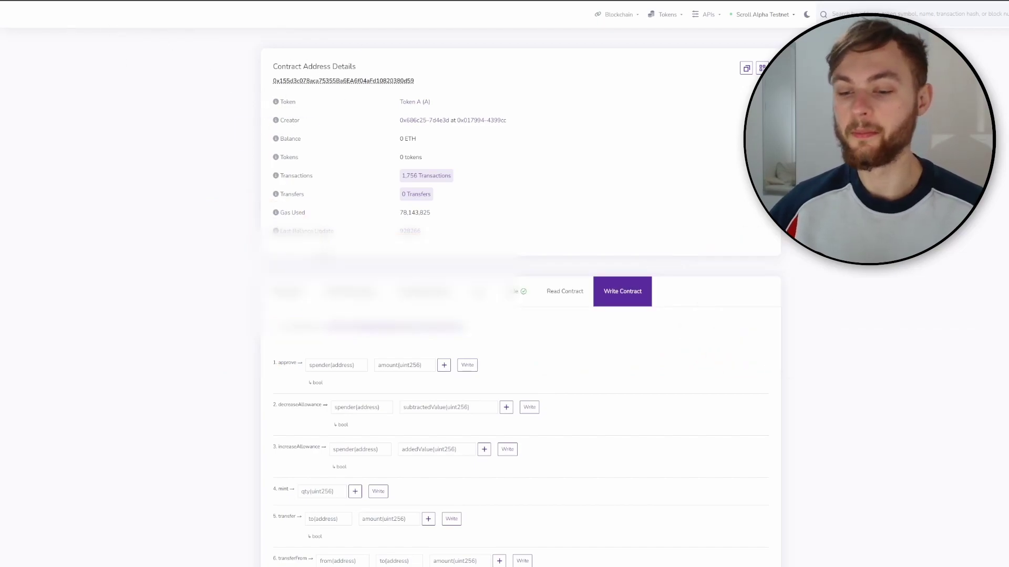
# Mint 231 Token A from its Write Contract tab and confirm in MetaMask
pyautogui.scroll(-2, 374, 192)
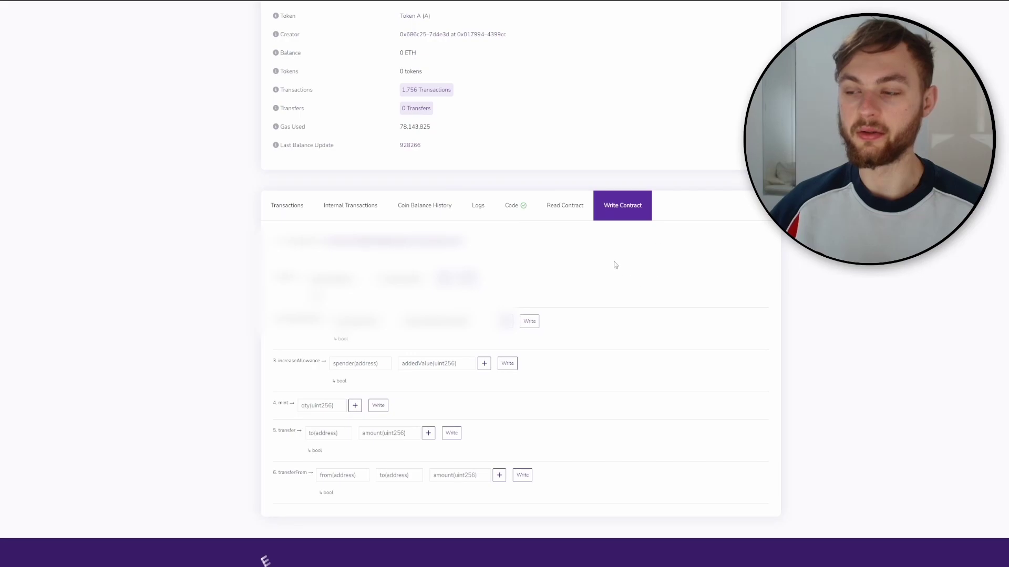
pyautogui.scroll(2, 614, 264)
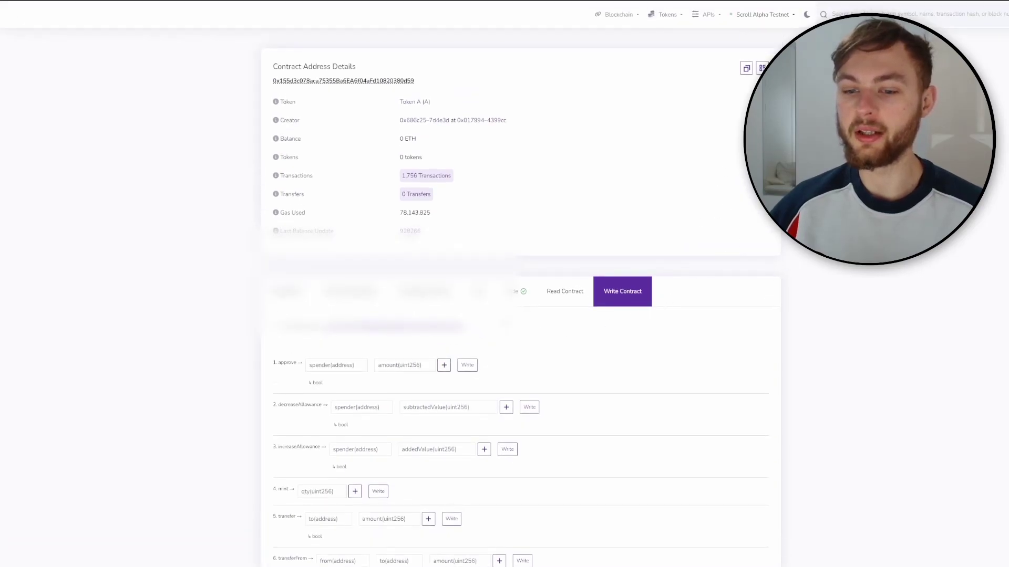
pyautogui.scroll(-1, 639, 289)
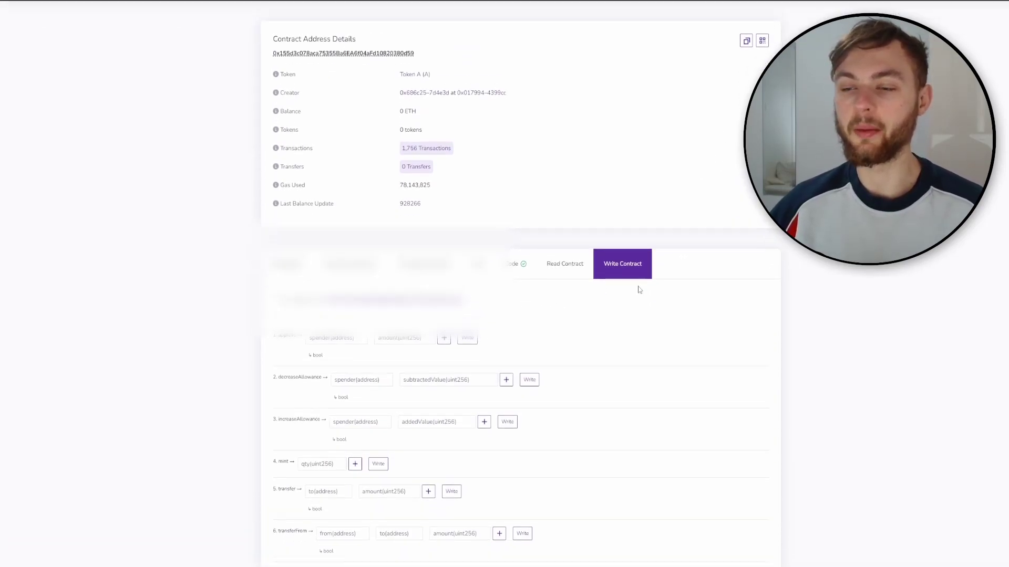
pyautogui.scroll(1, 638, 290)
pyautogui.scroll(-2, 670, 310)
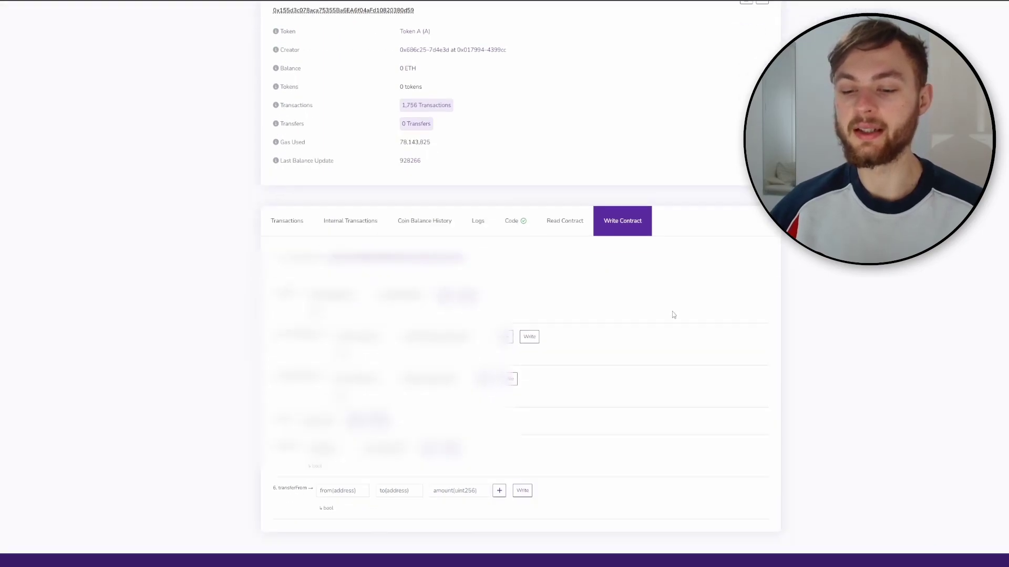
pyautogui.scroll(2, 673, 315)
pyautogui.scroll(-5, 670, 315)
pyautogui.scroll(1, 439, 292)
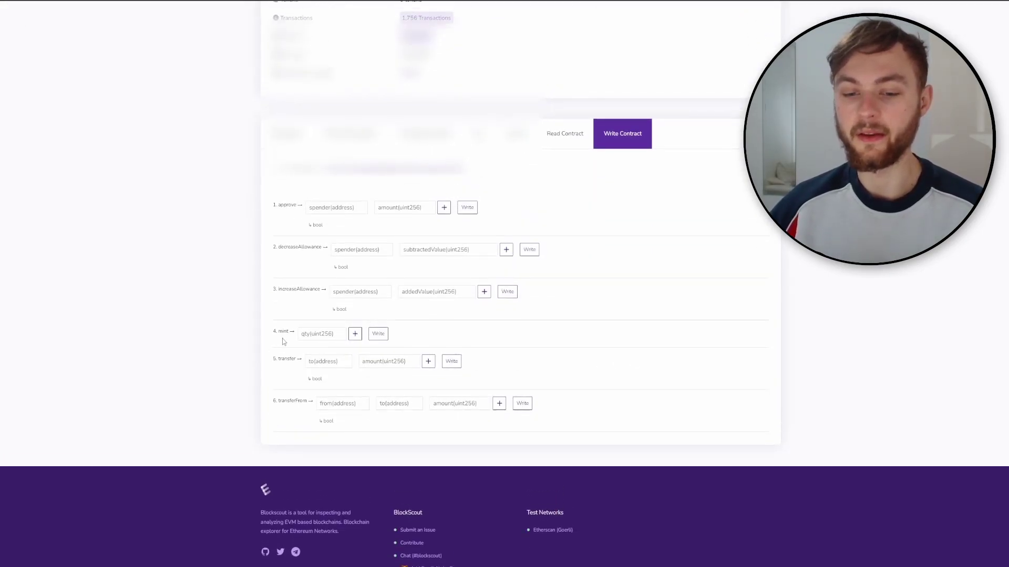
pyautogui.click(325, 336)
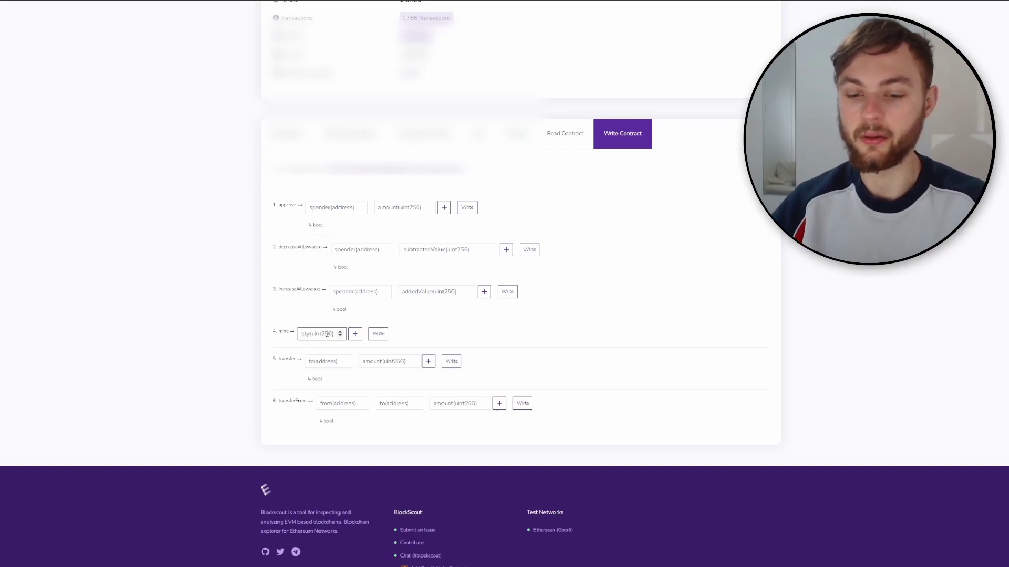
pyautogui.write('231')
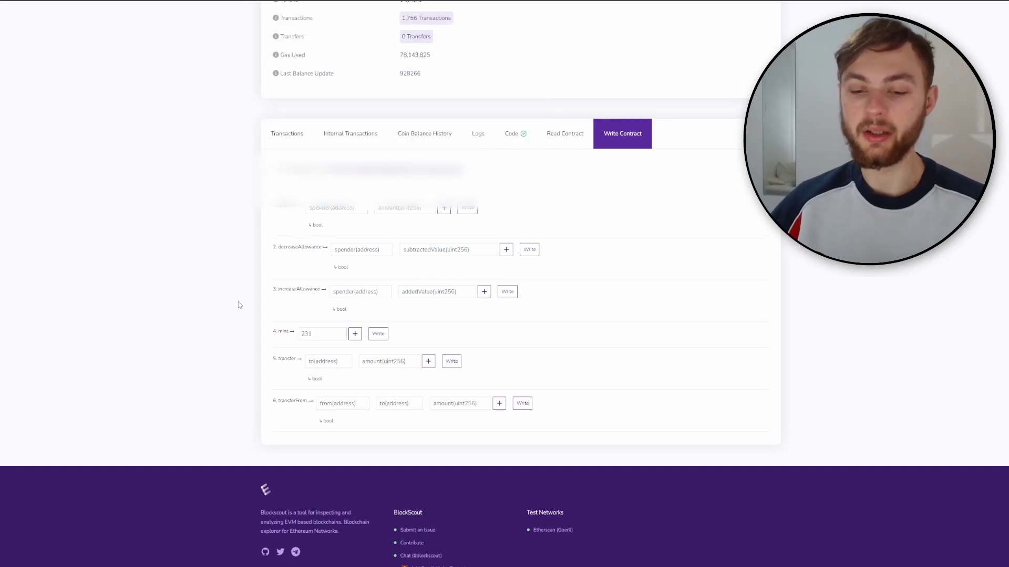
pyautogui.click(379, 335)
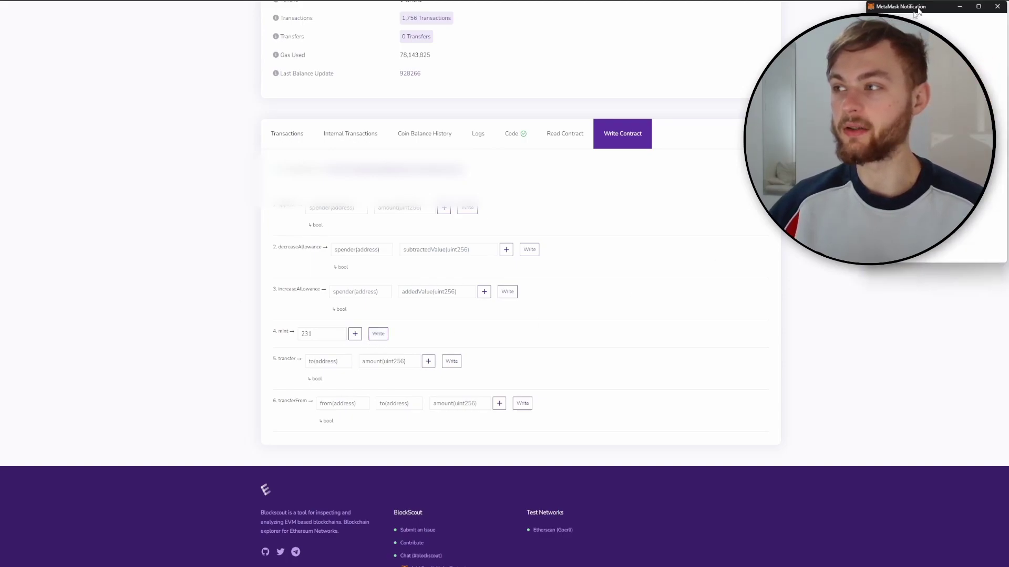
pyautogui.scroll(-1, 630, 289)
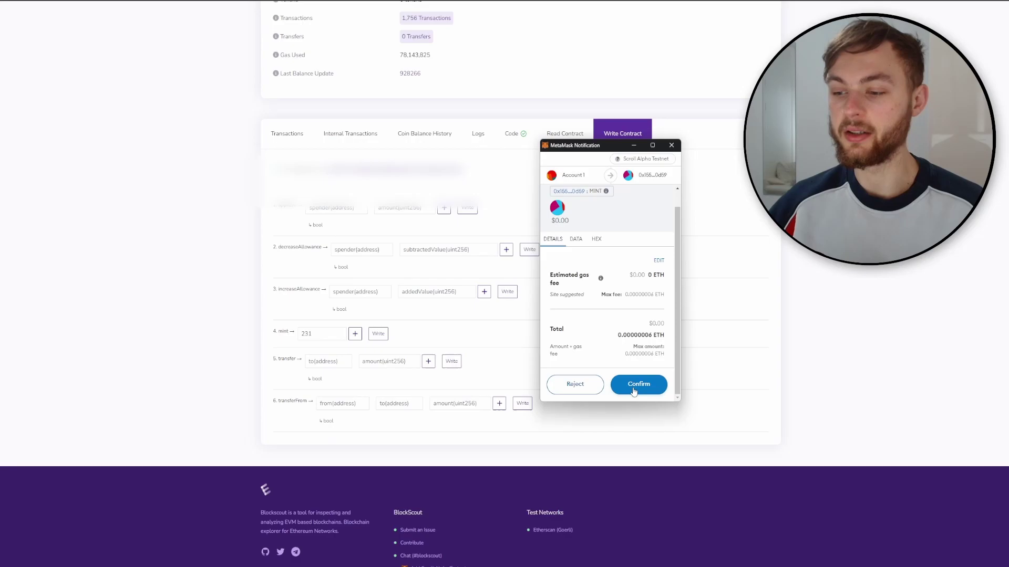
pyautogui.click(633, 387)
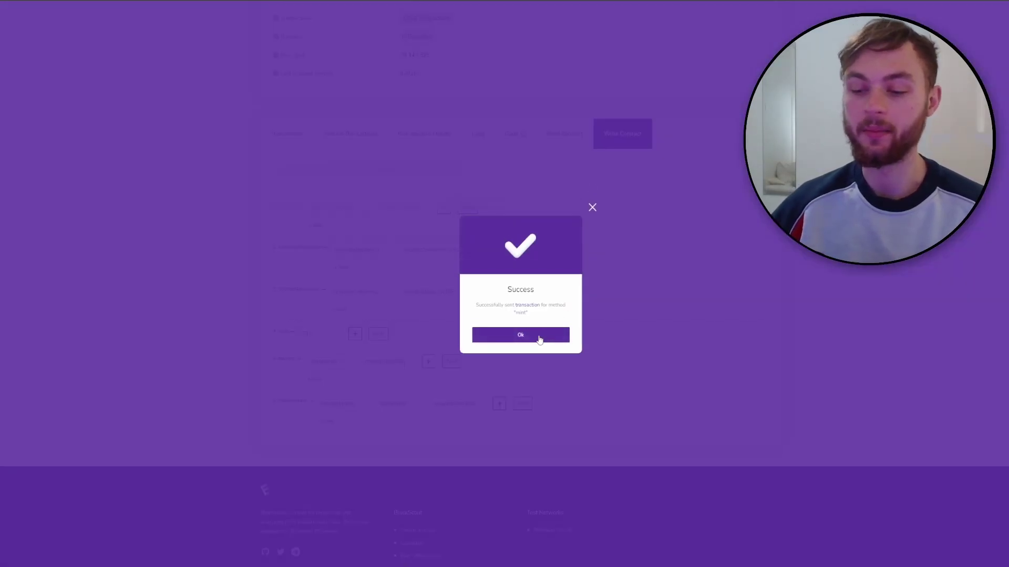
pyautogui.click(539, 340)
# Mint a second batch of 31 Token A and confirm it in the wallet
pyautogui.doubleClick(310, 335)
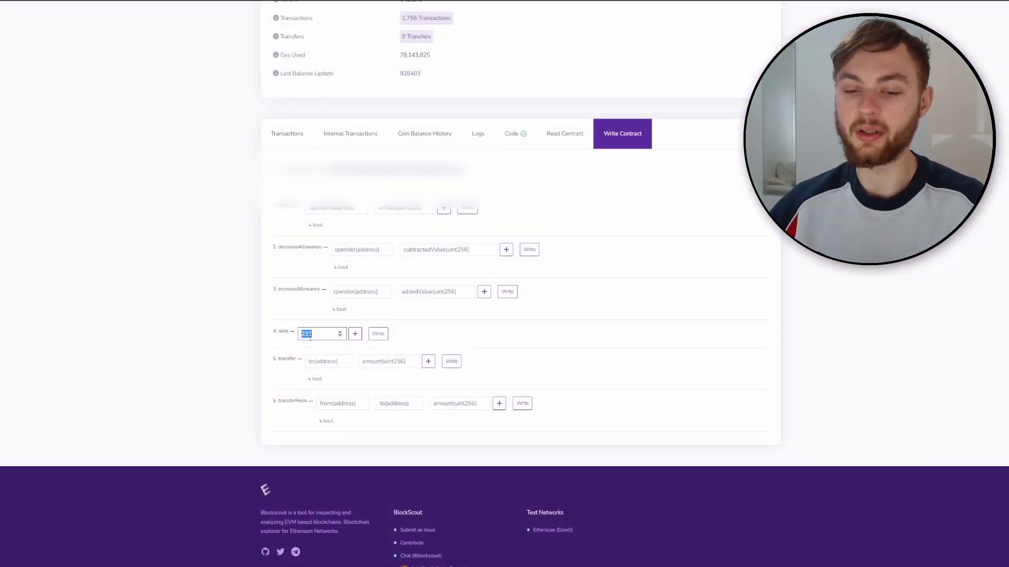
pyautogui.write('31')
pyautogui.click(374, 335)
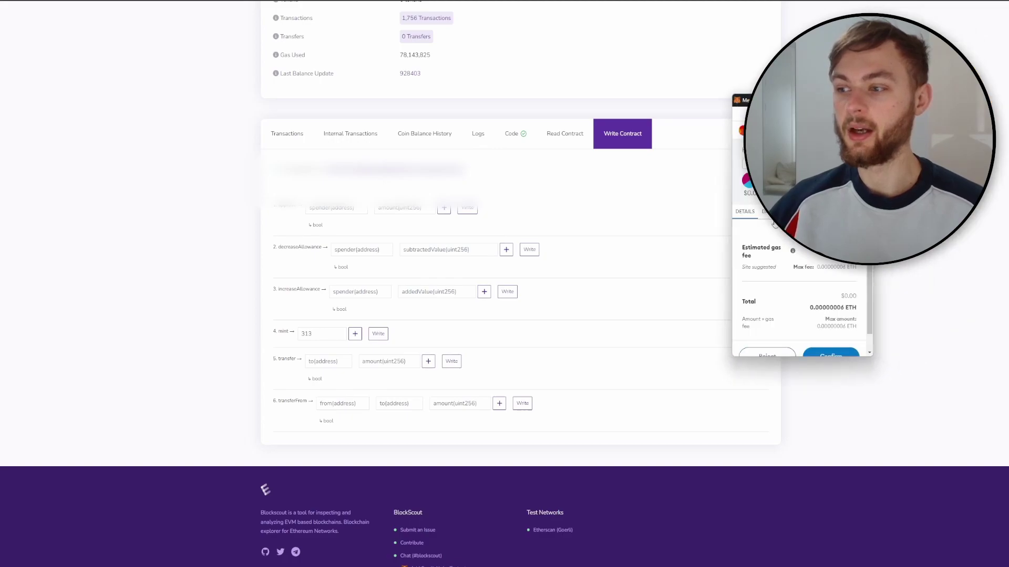
pyautogui.click(831, 339)
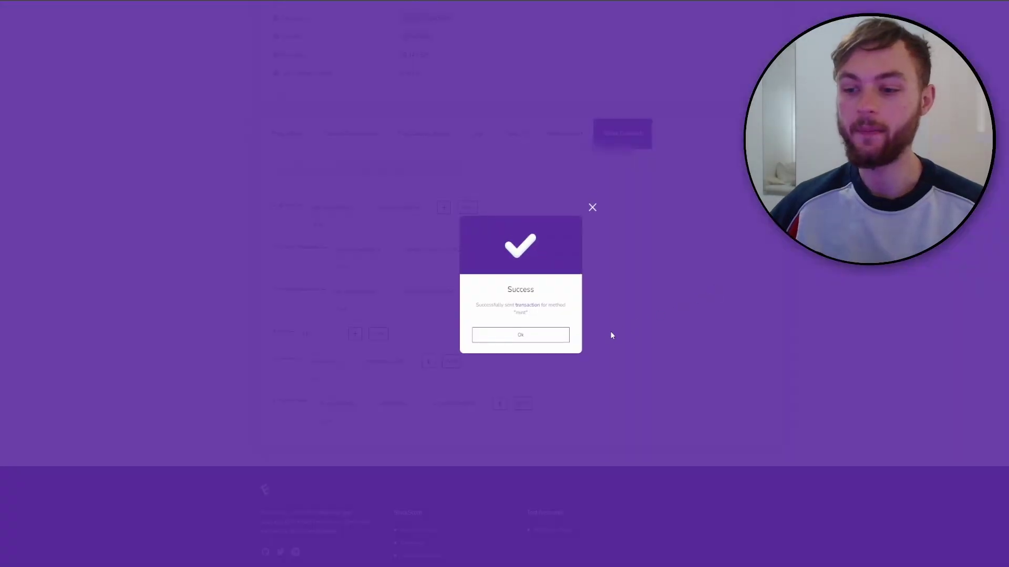
pyautogui.click(520, 335)
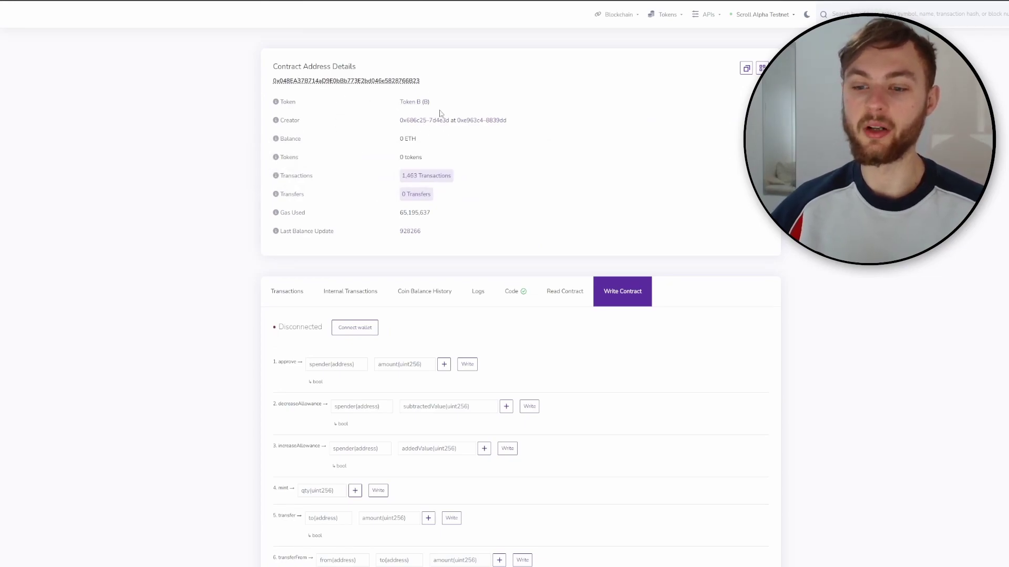
# Connect the wallet and mint 531 Token B, then switch to the Uniswap tab
pyautogui.click(355, 327)
pyautogui.scroll(-2, 355, 315)
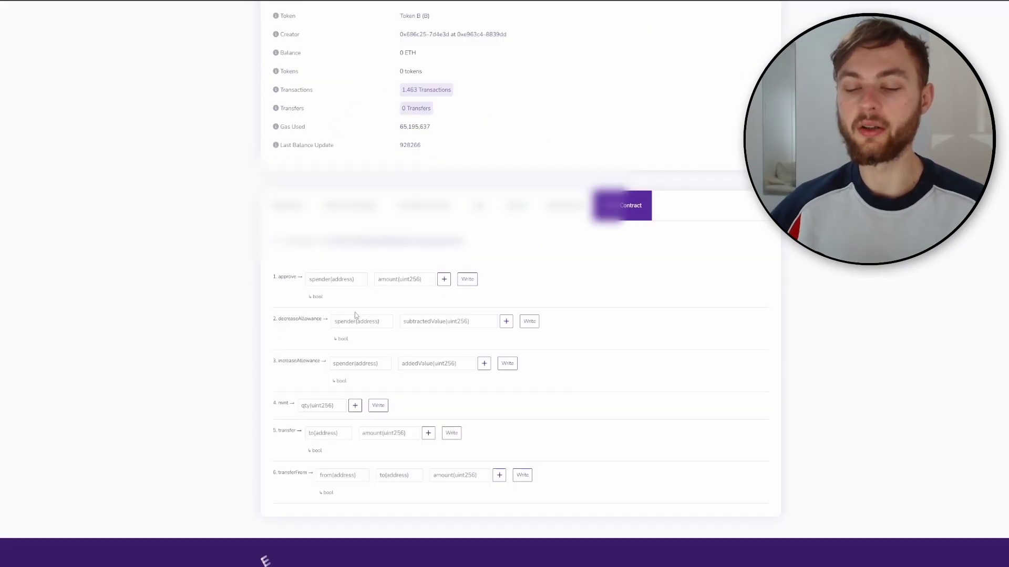
pyautogui.scroll(-1, 337, 342)
pyautogui.click(324, 363)
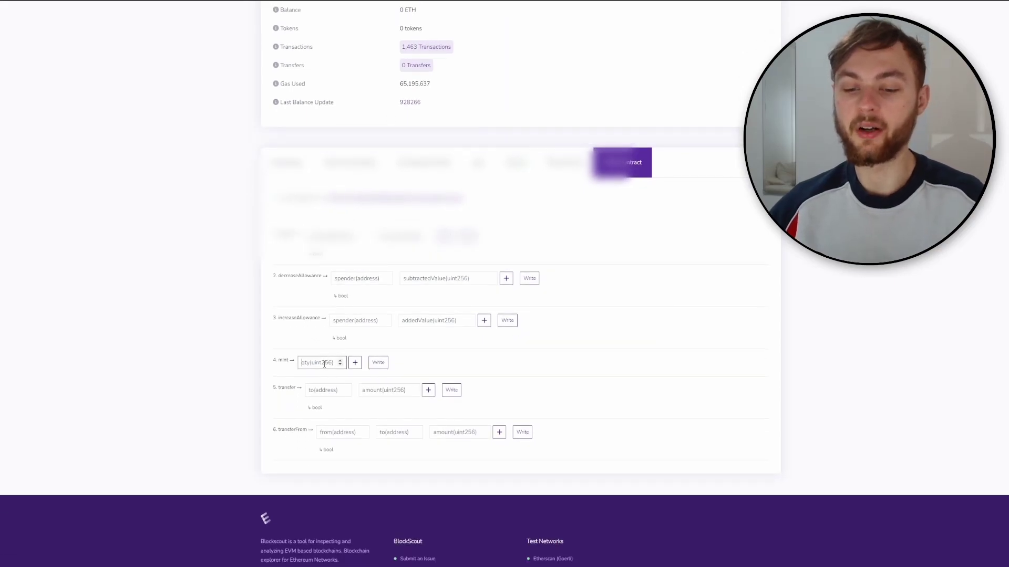
pyautogui.write('531')
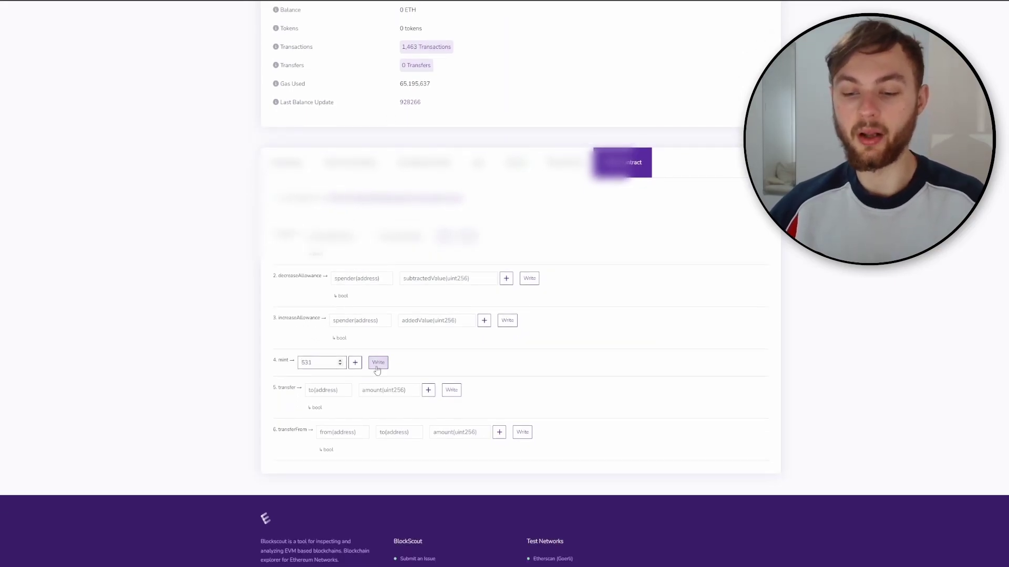
pyautogui.click(375, 368)
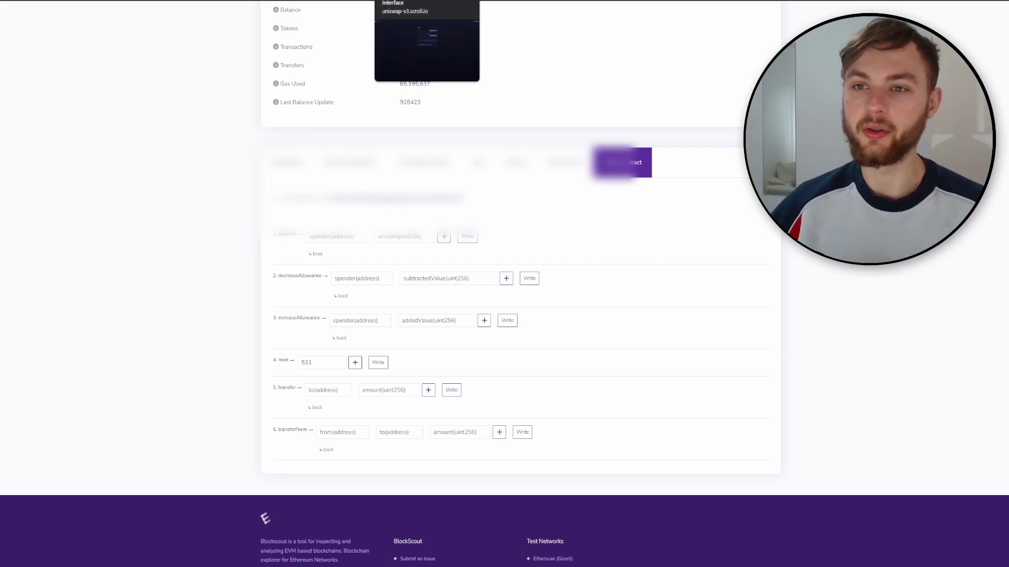
pyautogui.click(427, 0)
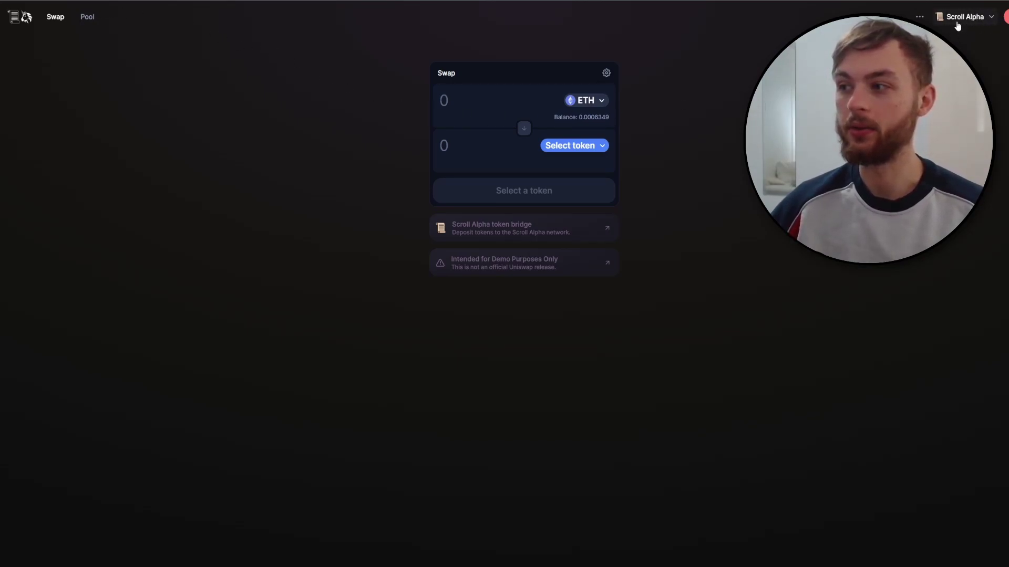
# Select Token A as the sell token by pasting its contract address
pyautogui.click(489, 157)
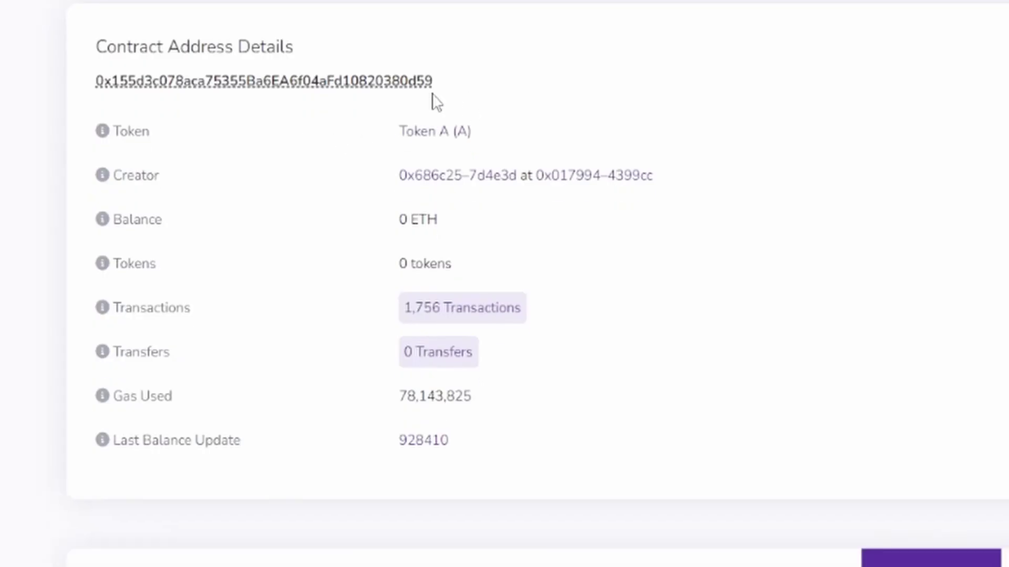
pyautogui.moveTo(433, 84); pyautogui.dragTo(97, 87)
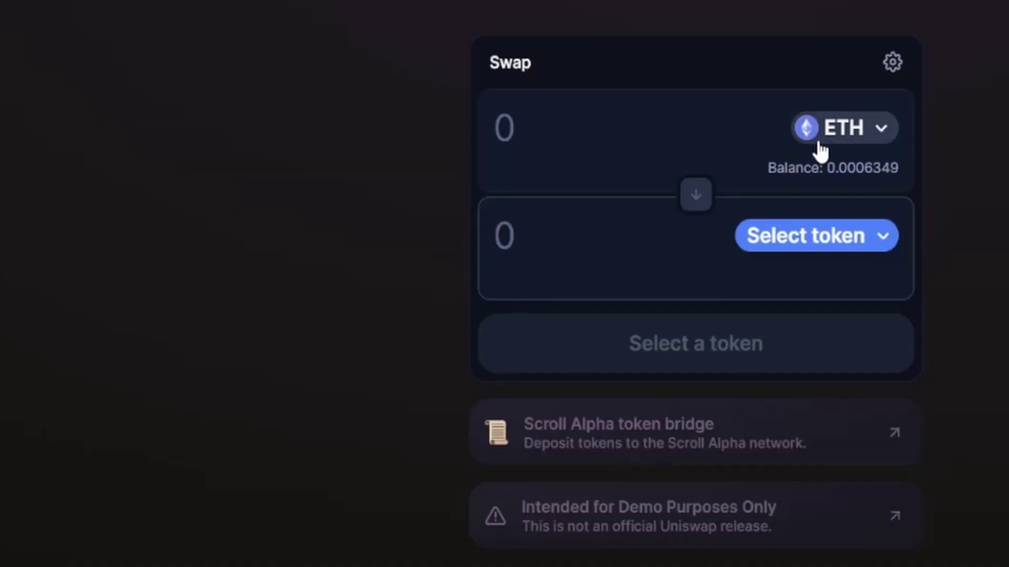
pyautogui.click(816, 141)
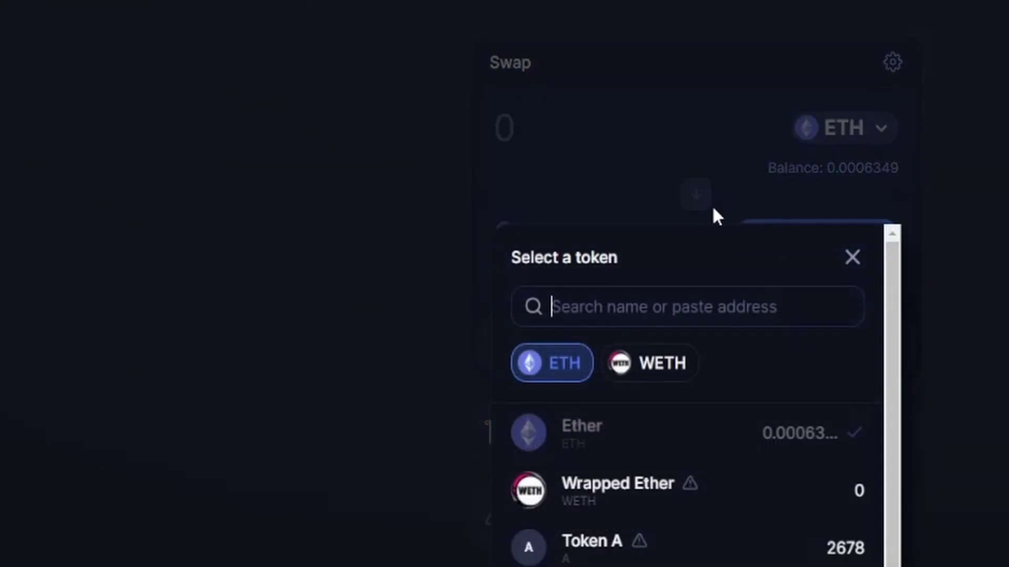
pyautogui.hotkey('ctrl', 'v')
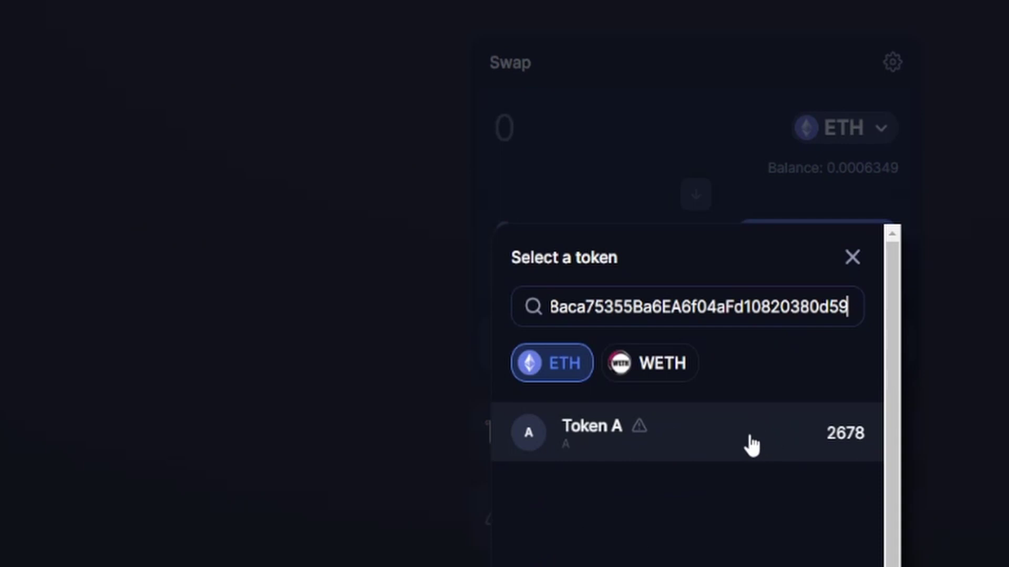
pyautogui.click(751, 436)
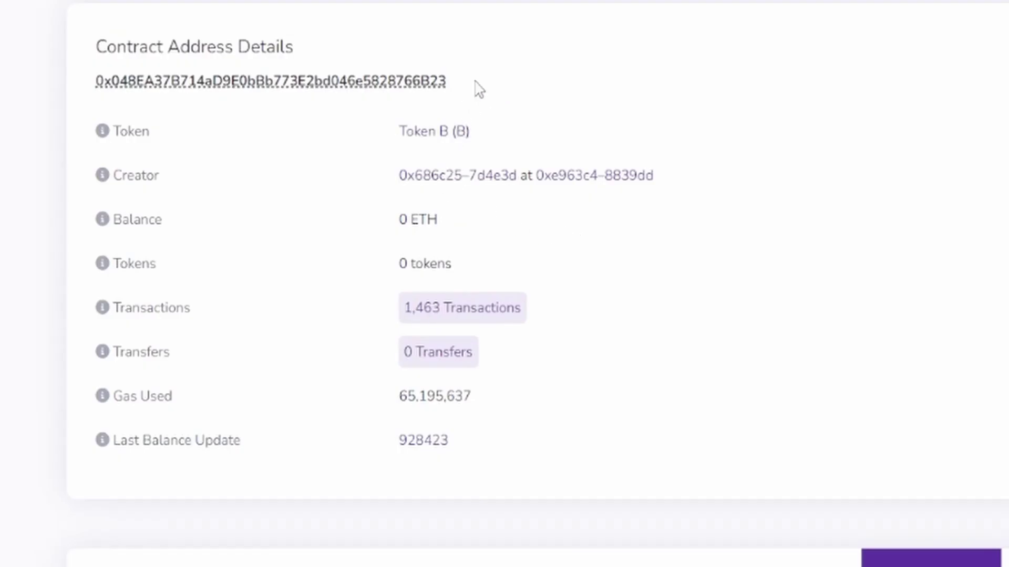
# Import Token B by address as the output, enter 100 Token A, and approve spending
pyautogui.moveTo(456, 82); pyautogui.dragTo(124, 66)
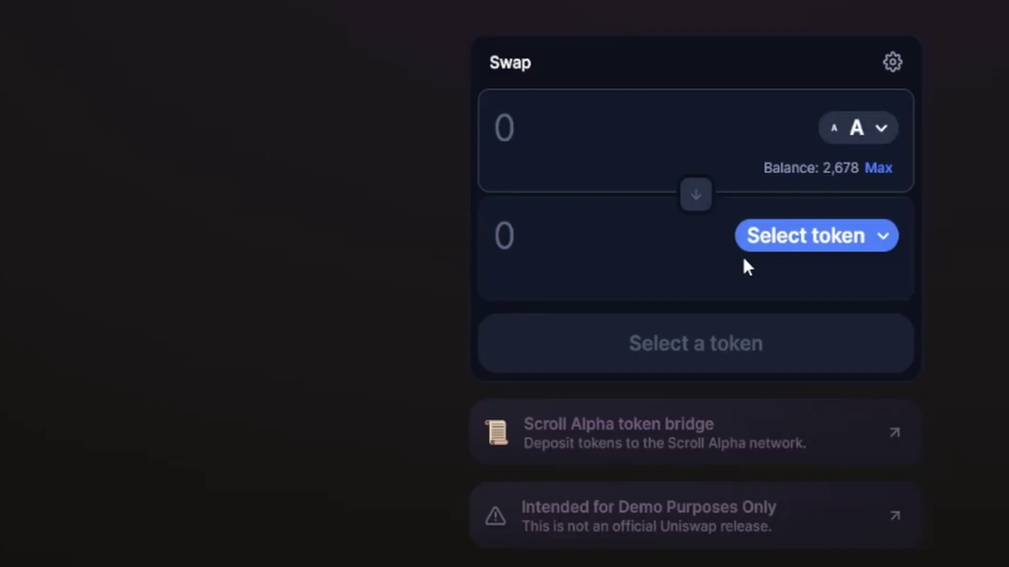
pyautogui.click(749, 235)
pyautogui.hotkey('ctrl', 'v')
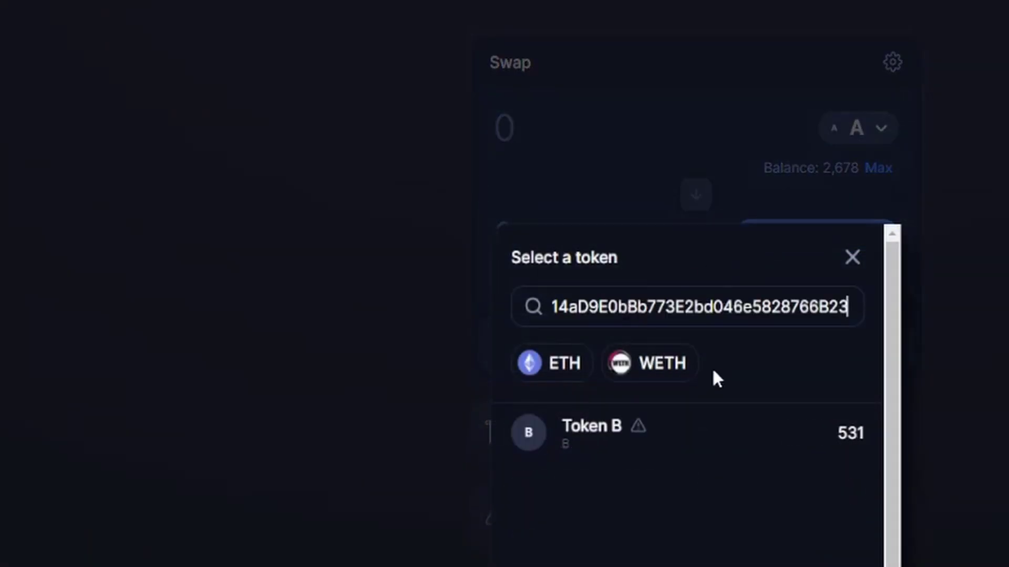
pyautogui.click(692, 423)
pyautogui.click(603, 127)
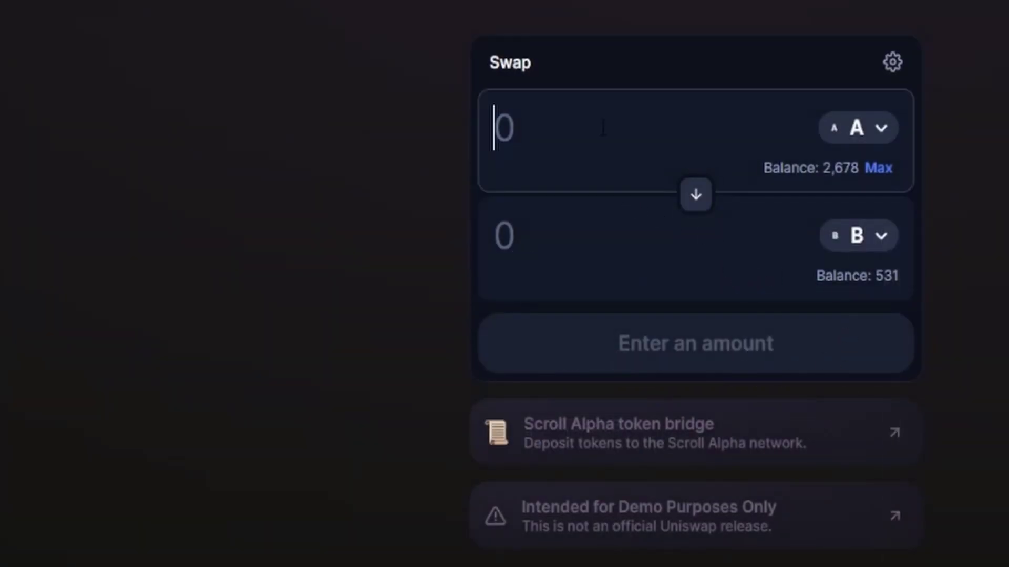
pyautogui.write('100')
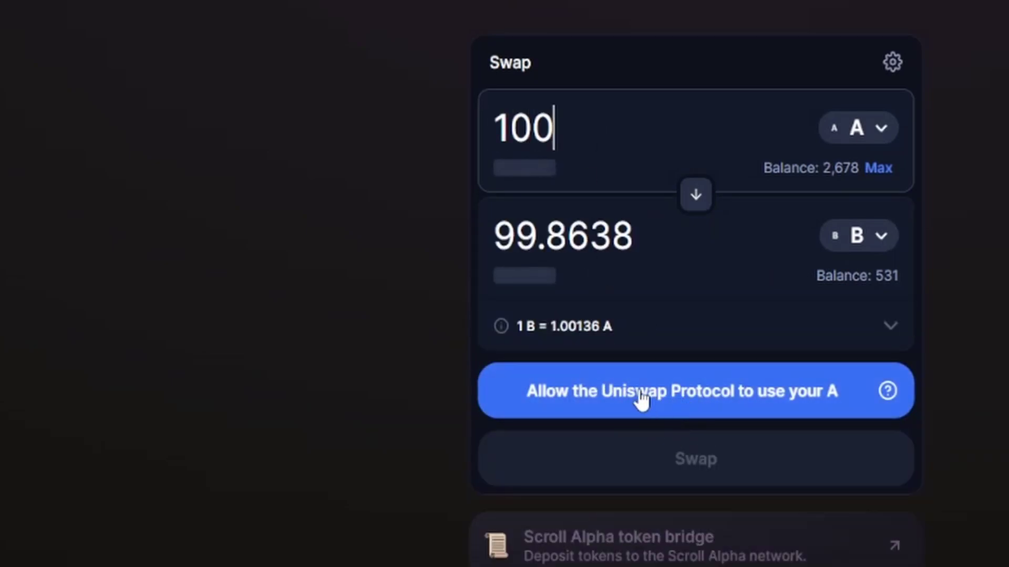
pyautogui.click(642, 402)
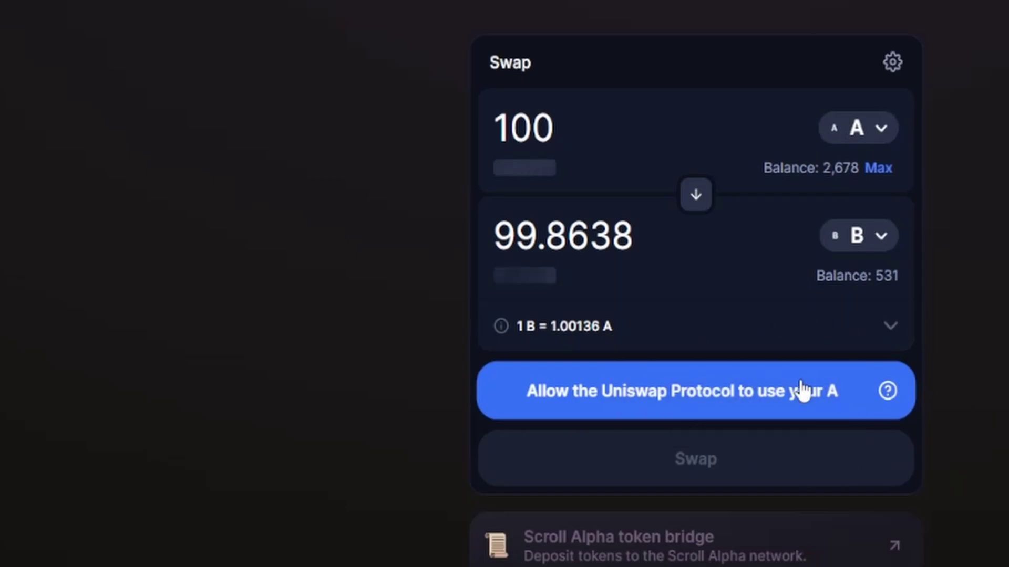